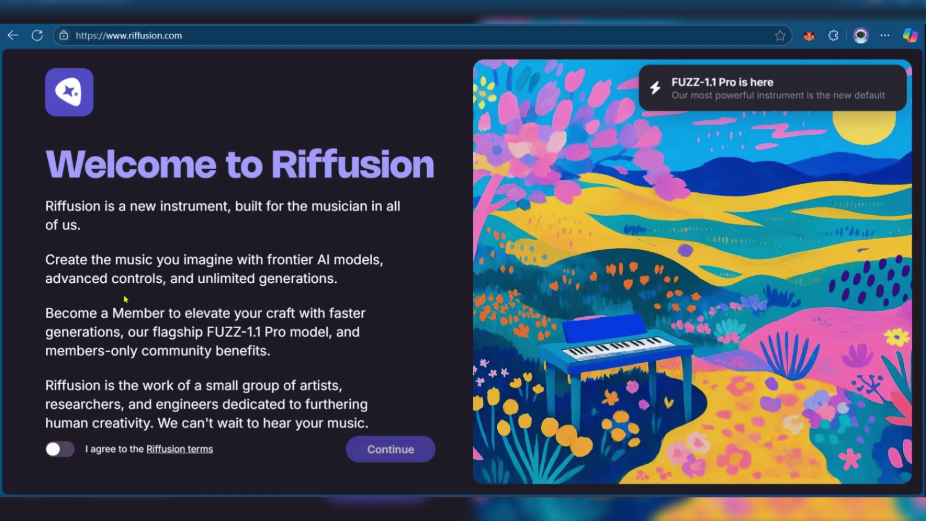
Step: Agree to the Riffusion terms and continue past the welcome screen
{"action": "left_click", "coordinate": [65, 449]}
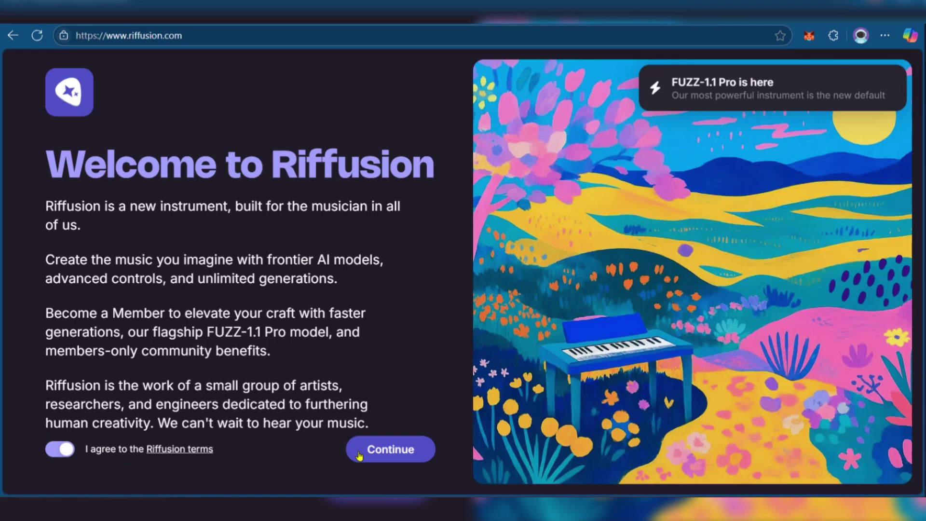
{"action": "left_click", "coordinate": [382, 450]}
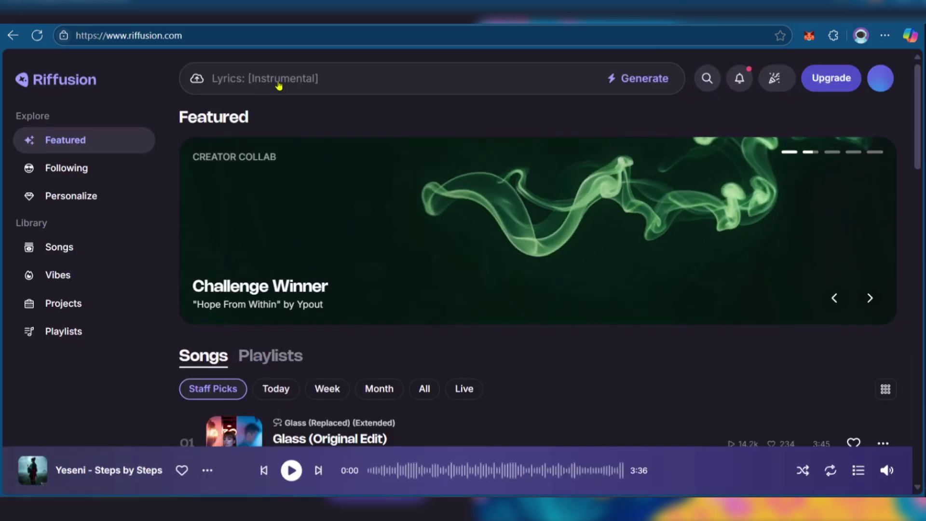
Step: Open the creation panel, look over the Compose options and Details, then return to Prompt
{"action": "left_click", "coordinate": [379, 78]}
{"action": "left_click", "coordinate": [227, 86]}
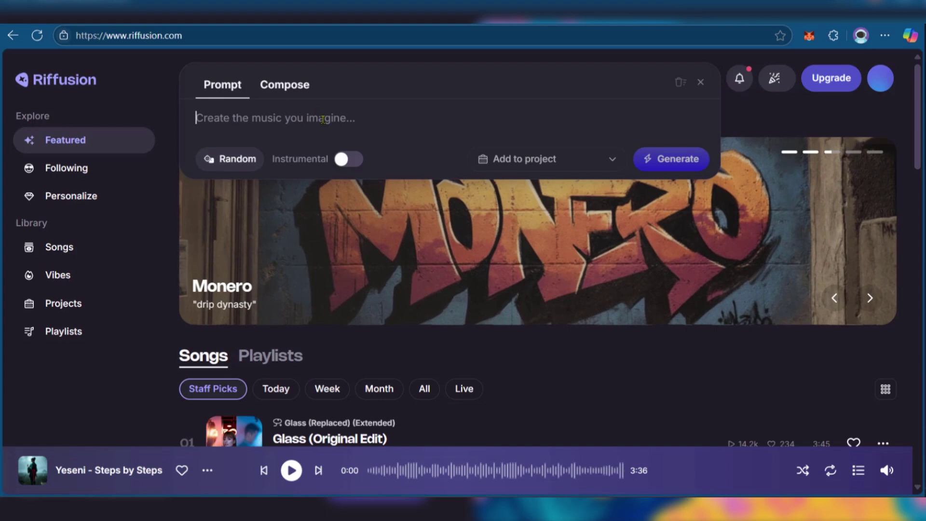
{"action": "left_click", "coordinate": [262, 85]}
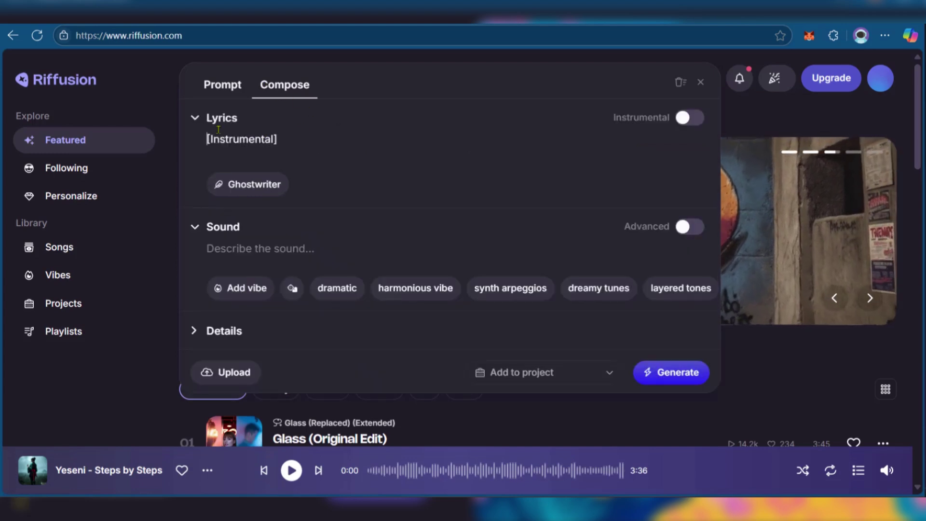
{"action": "scroll", "coordinate": [241, 323], "scroll_direction": "down", "scroll_amount": 5}
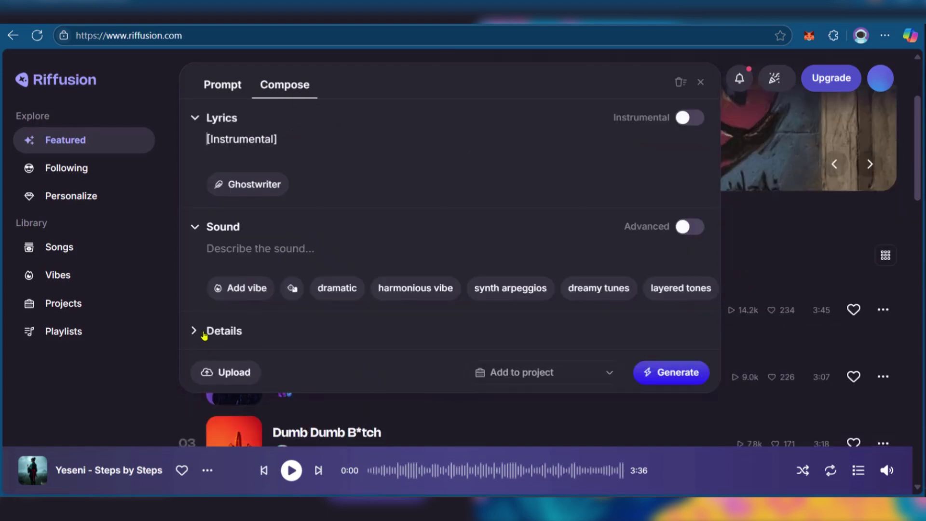
{"action": "left_click", "coordinate": [197, 331]}
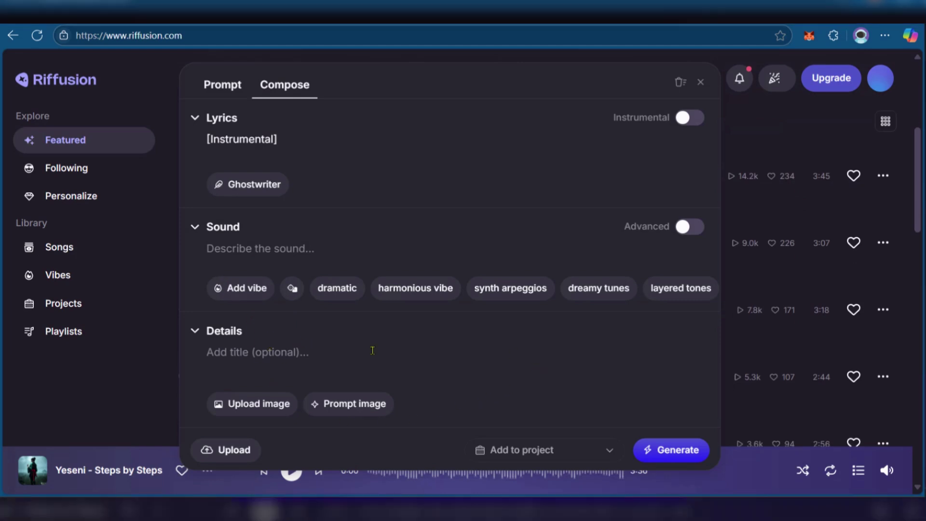
{"action": "left_click", "coordinate": [209, 92]}
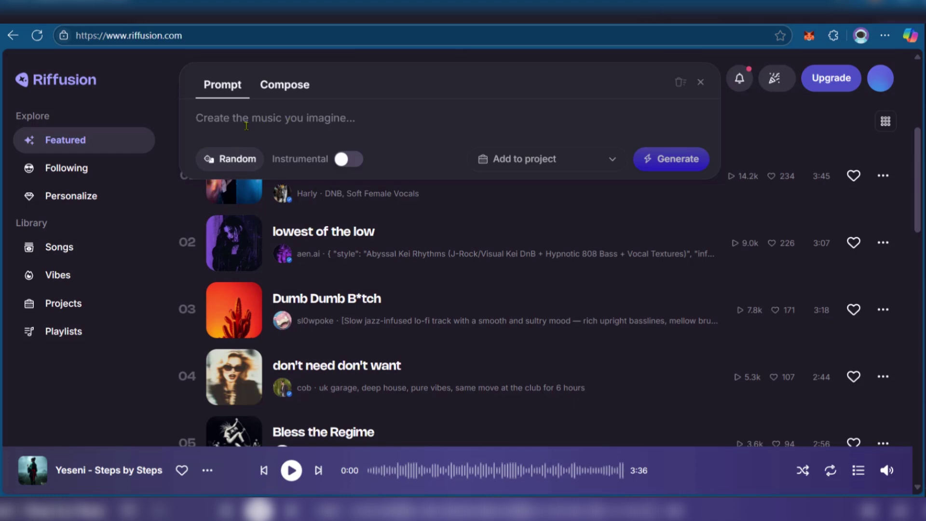
Step: Use a random prompt, 'french jazz bar smooth vibes', and generate two songs from it
{"action": "left_click", "coordinate": [217, 161]}
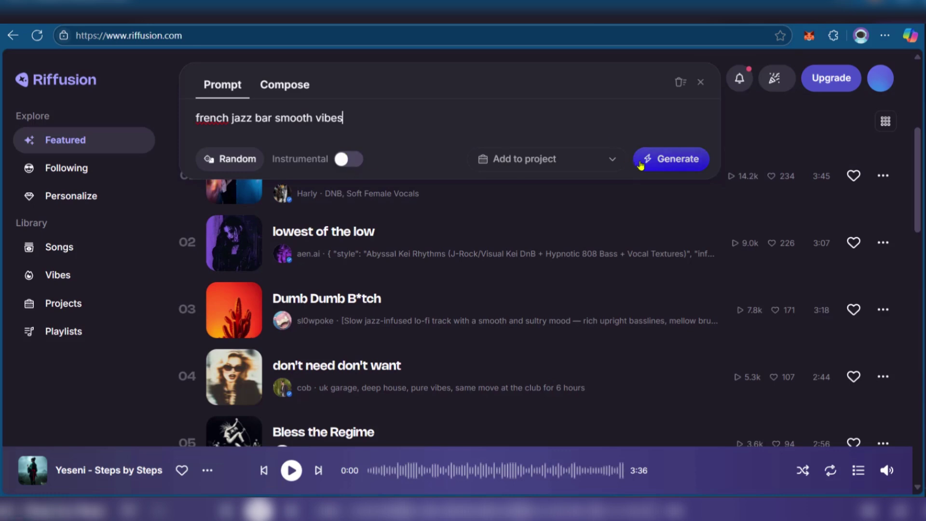
{"action": "left_click", "coordinate": [658, 161]}
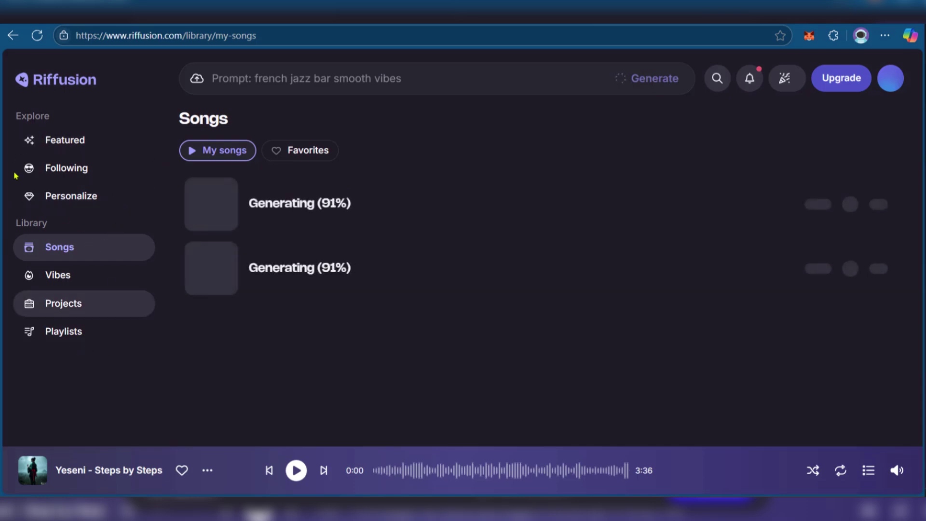
{"action": "left_click", "coordinate": [61, 153]}
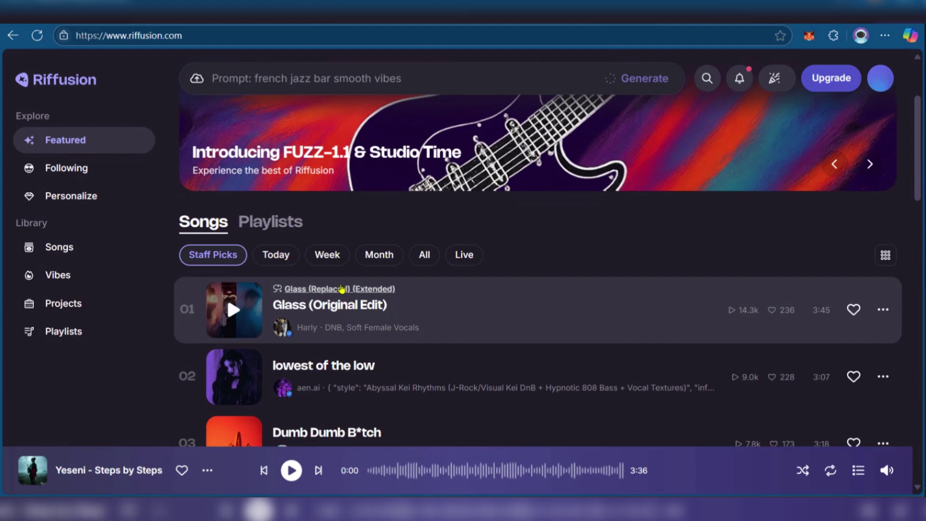
{"action": "scroll", "coordinate": [480, 285], "scroll_direction": "down", "scroll_amount": 3}
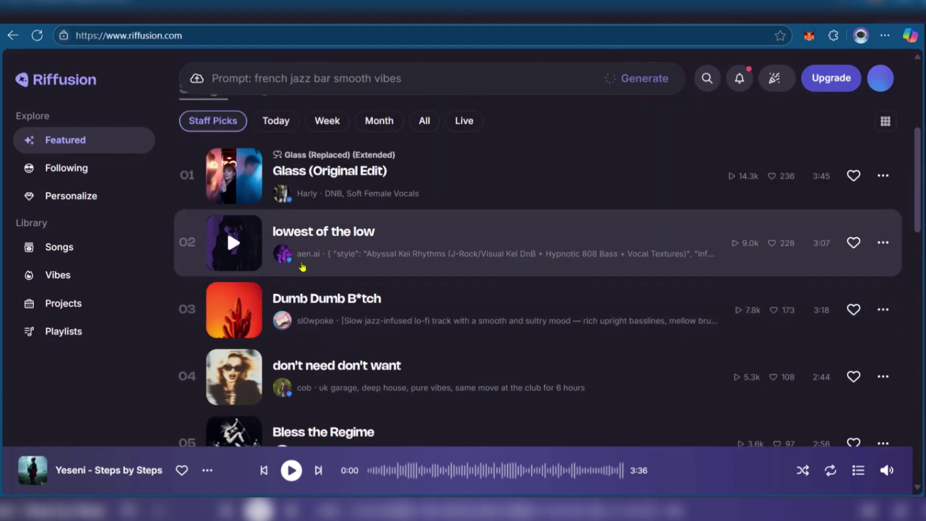
{"action": "left_click", "coordinate": [52, 253]}
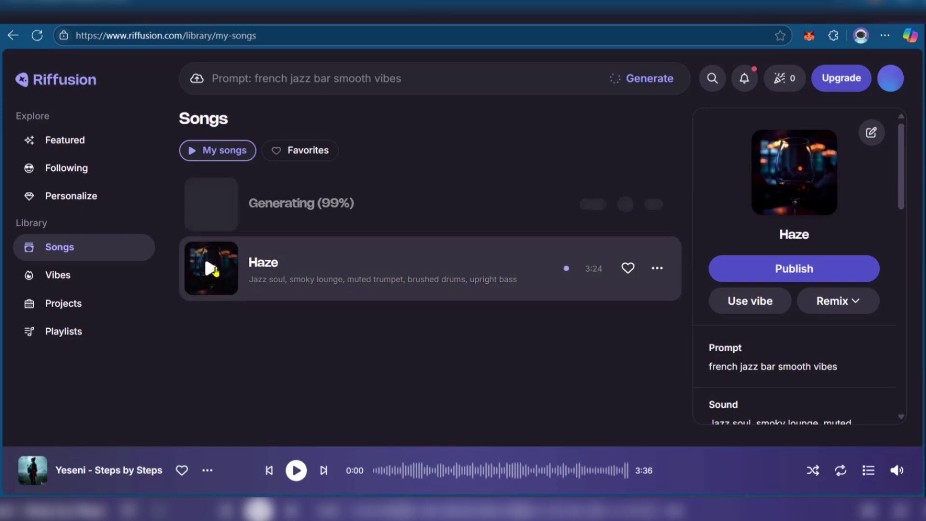
Step: Play Haze and scroll through its lyrics in the details panel and back up
{"action": "left_click", "coordinate": [213, 270]}
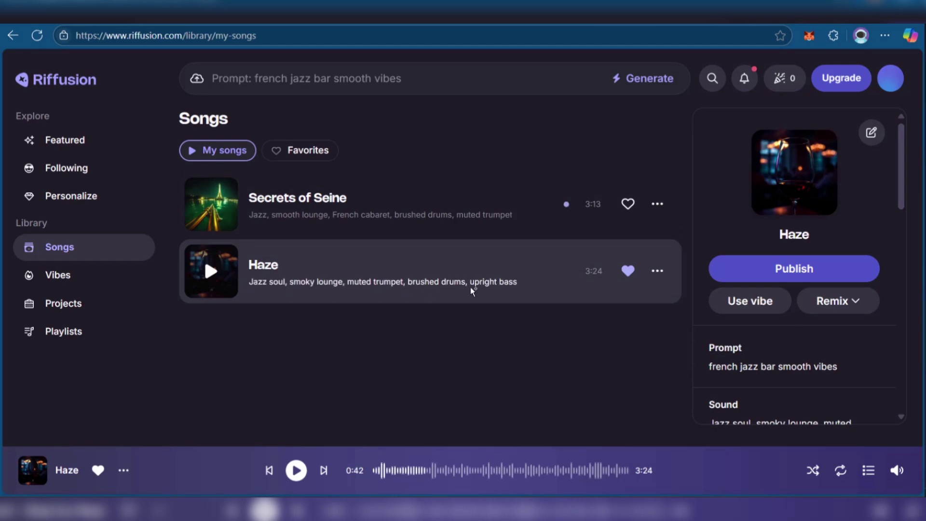
{"action": "scroll", "coordinate": [806, 278], "scroll_direction": "down", "scroll_amount": 1}
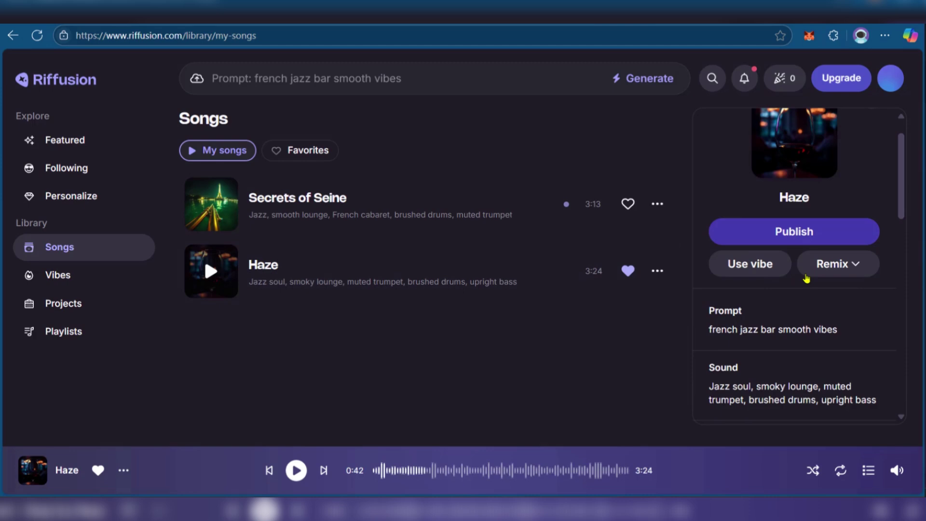
{"action": "scroll", "coordinate": [806, 279], "scroll_direction": "down", "scroll_amount": 5}
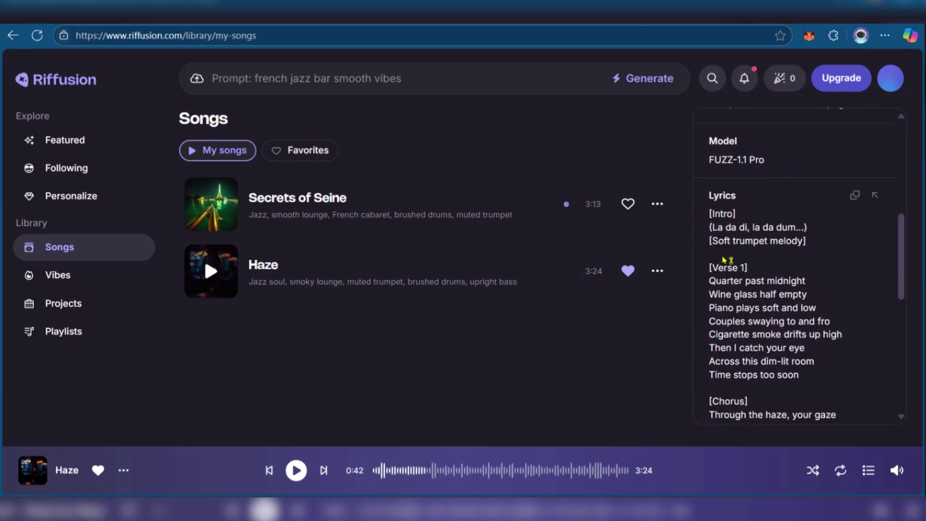
{"action": "scroll", "coordinate": [738, 228], "scroll_direction": "down", "scroll_amount": 2}
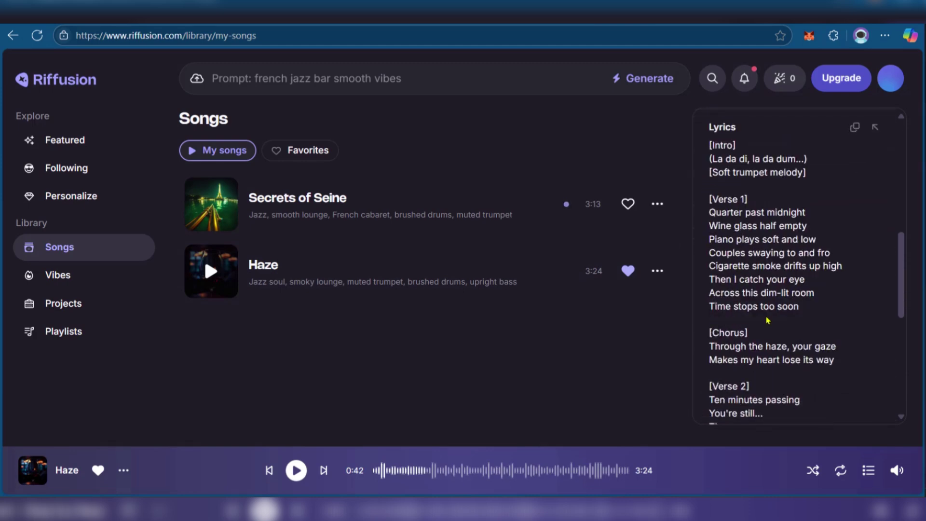
{"action": "scroll", "coordinate": [768, 320], "scroll_direction": "down", "scroll_amount": 4}
{"action": "scroll", "coordinate": [760, 290], "scroll_direction": "up", "scroll_amount": 10}
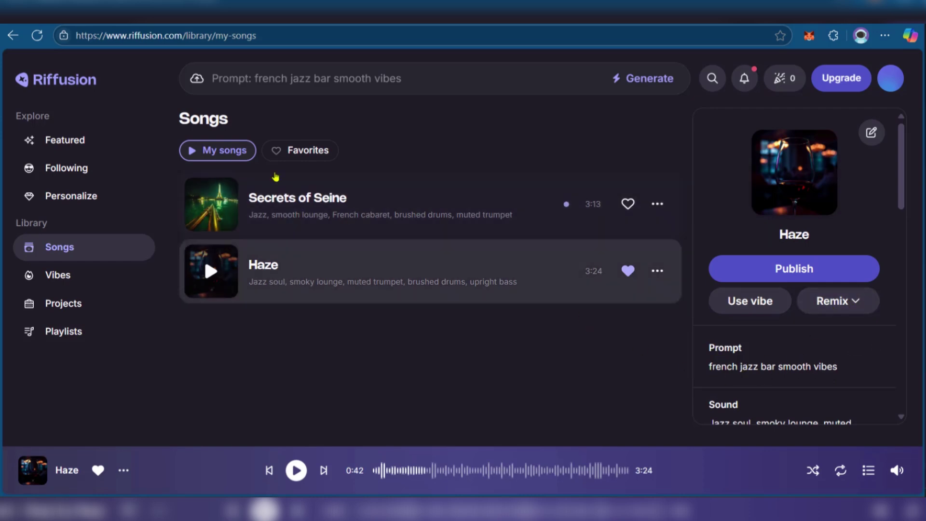
Step: Play Secrets of Seine briefly, scroll down to its lyrics, then pause it
{"action": "left_click", "coordinate": [399, 197]}
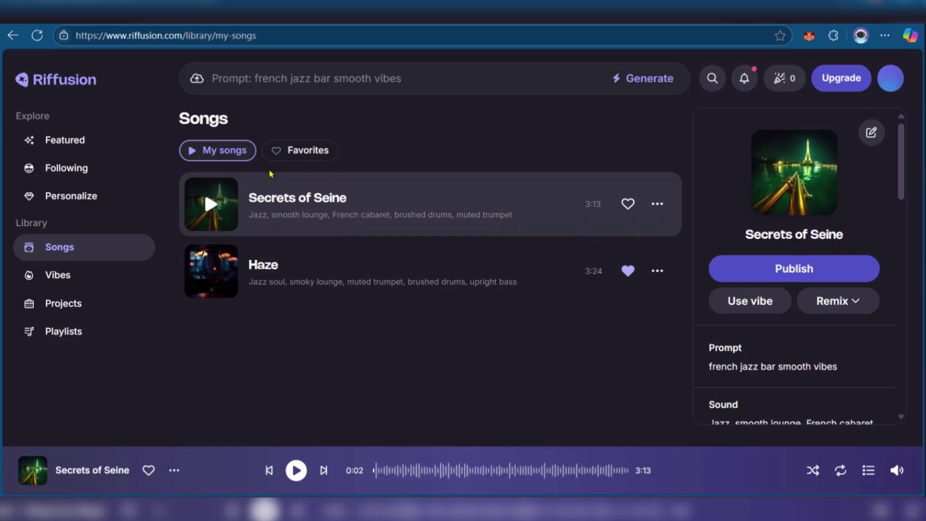
{"action": "left_click", "coordinate": [303, 474]}
{"action": "scroll", "coordinate": [783, 328], "scroll_direction": "down", "scroll_amount": 3}
{"action": "scroll", "coordinate": [784, 321], "scroll_direction": "down", "scroll_amount": 4}
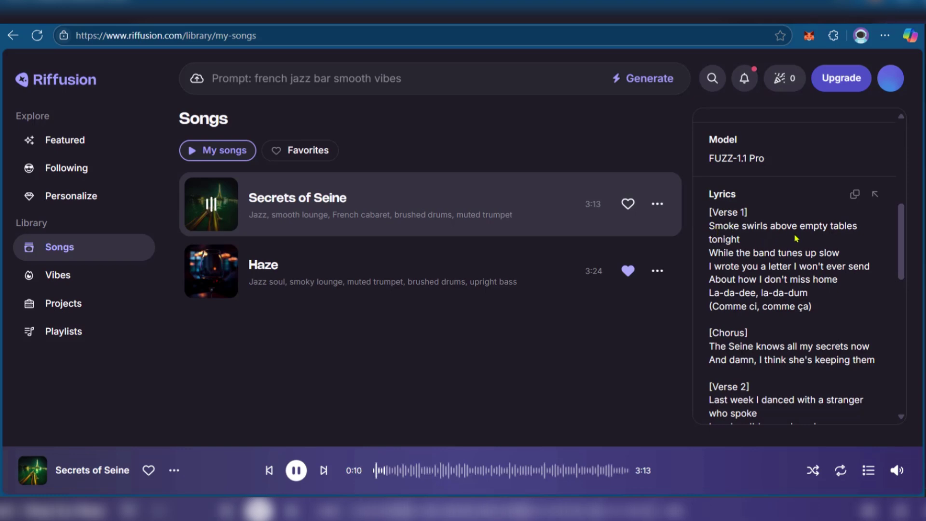
{"action": "left_click", "coordinate": [295, 470]}
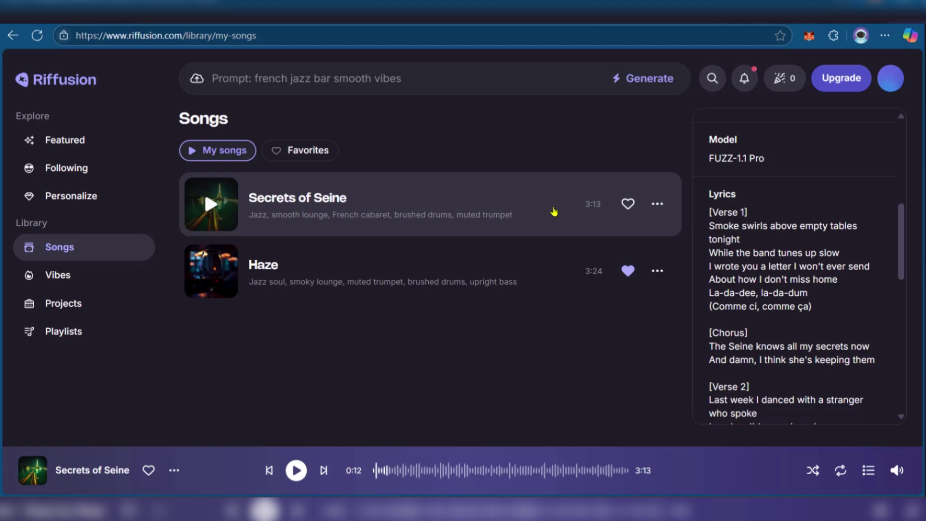
{"action": "scroll", "coordinate": [803, 279], "scroll_direction": "up", "scroll_amount": 8}
Step: Select Haze and publish it publicly
{"action": "left_click", "coordinate": [438, 287]}
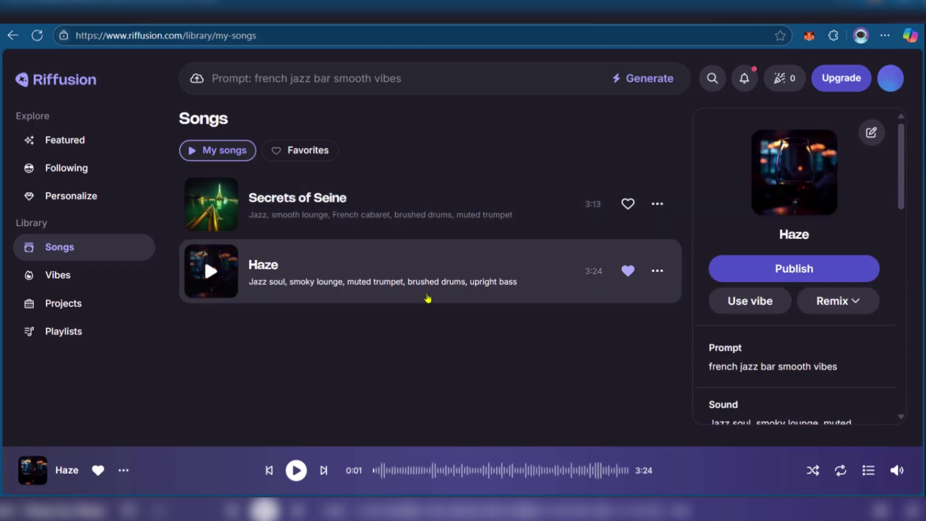
{"action": "left_click", "coordinate": [810, 269]}
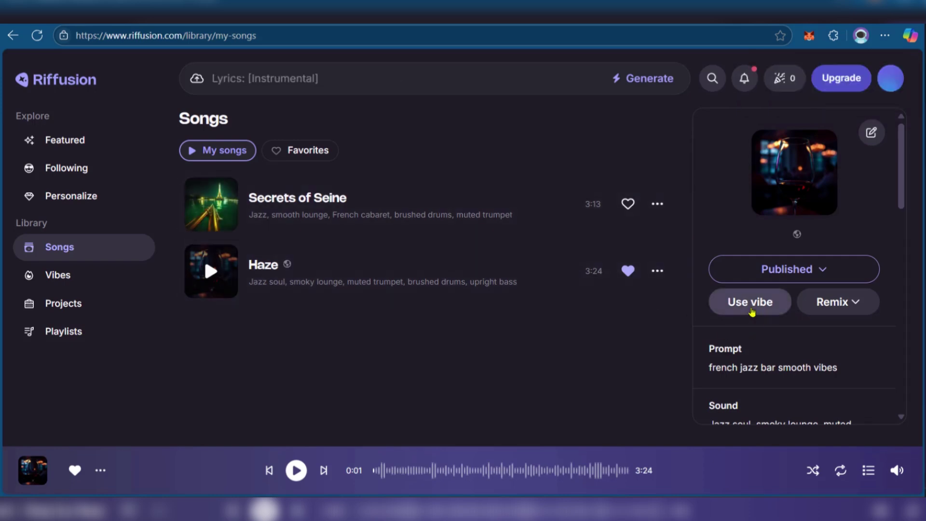
Step: Use Haze's vibe (1:37–1:47) with the sound 'dreamy tunes, progressive beat, ambient pads'
{"action": "left_click", "coordinate": [751, 302]}
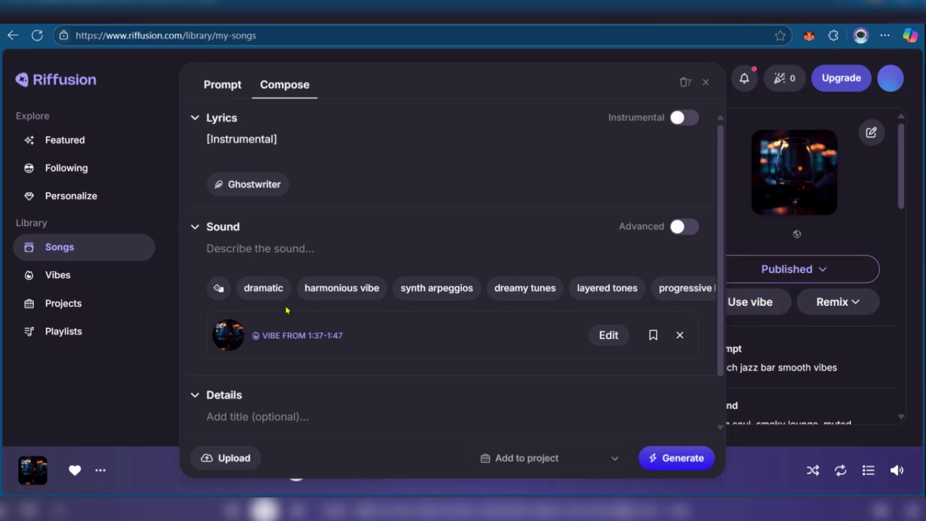
{"action": "left_click", "coordinate": [527, 289]}
{"action": "scroll", "coordinate": [527, 295], "scroll_direction": "down", "scroll_amount": 1}
{"action": "left_click", "coordinate": [616, 237]}
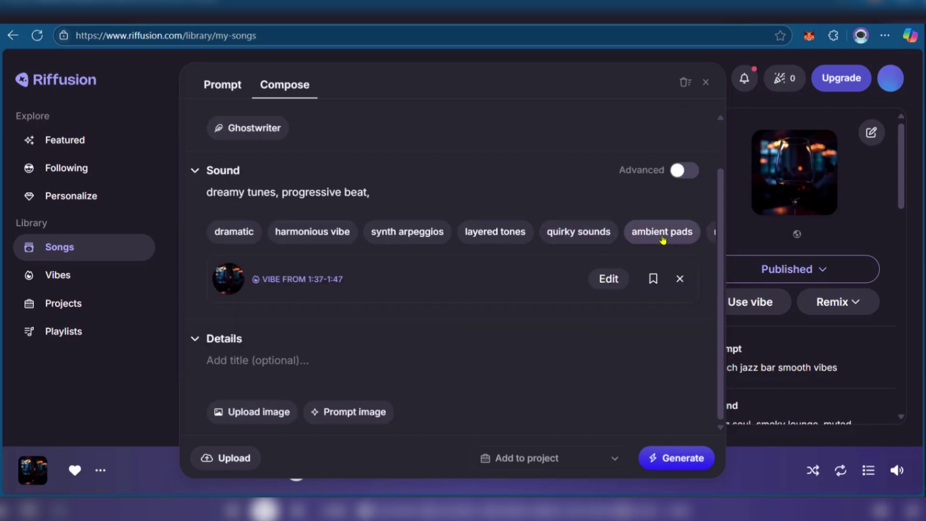
{"action": "left_click", "coordinate": [666, 240]}
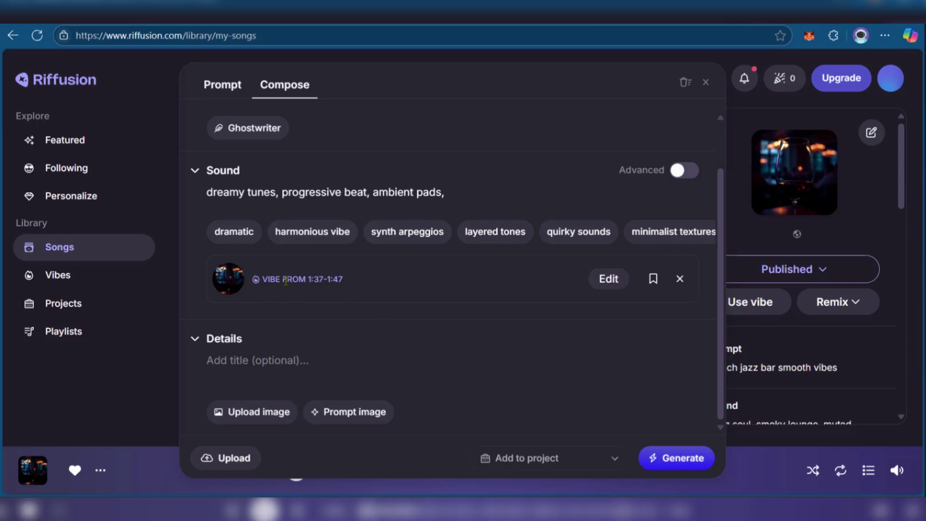
Step: Generate the vibe-based song, playing Ambient Drift until Twice appears, then pause
{"action": "scroll", "coordinate": [272, 278], "scroll_direction": "up", "scroll_amount": 1}
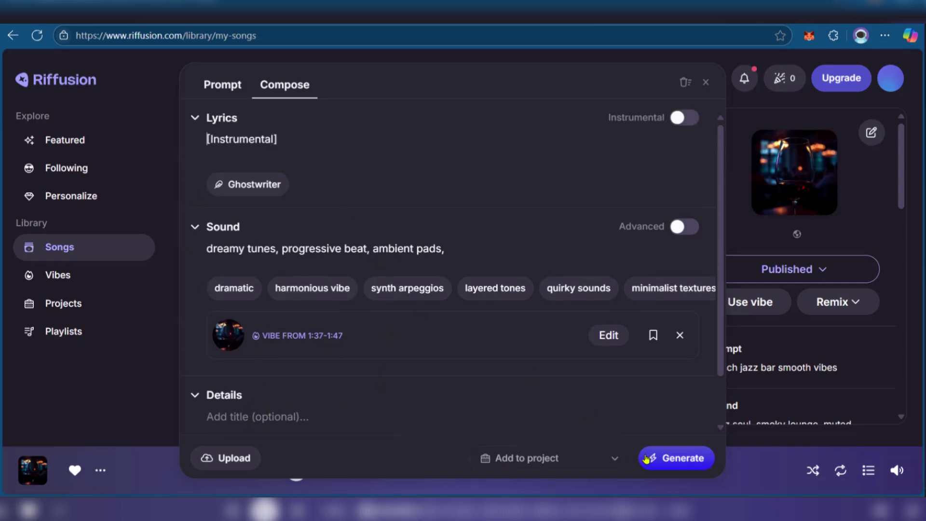
{"action": "left_click", "coordinate": [675, 460]}
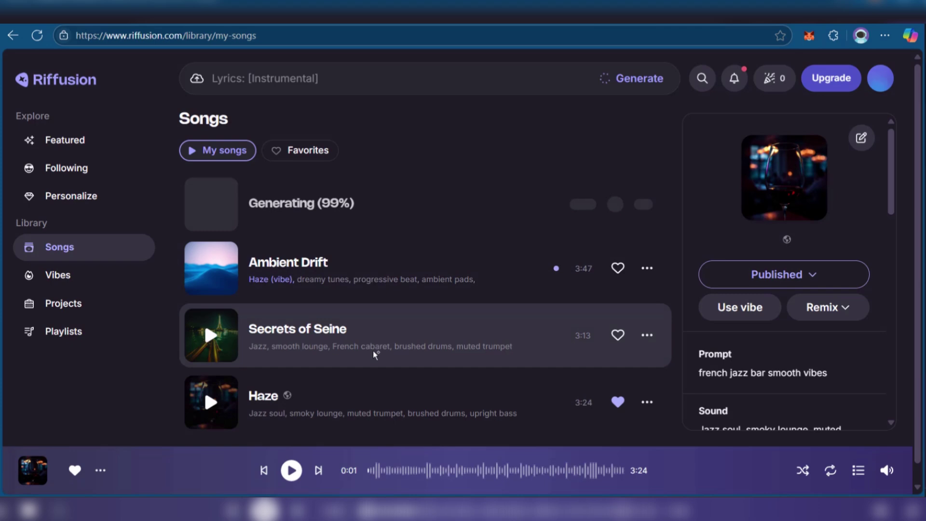
{"action": "left_click", "coordinate": [208, 268]}
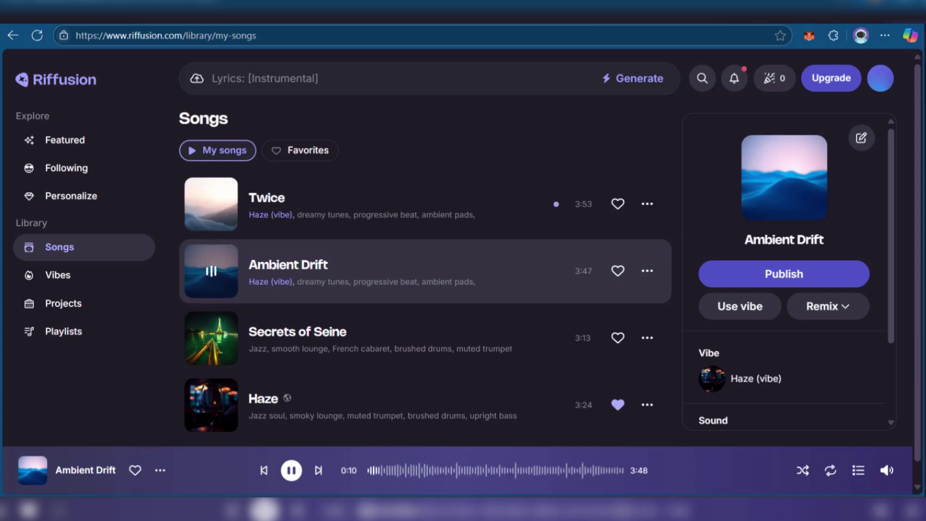
{"action": "left_click", "coordinate": [372, 275]}
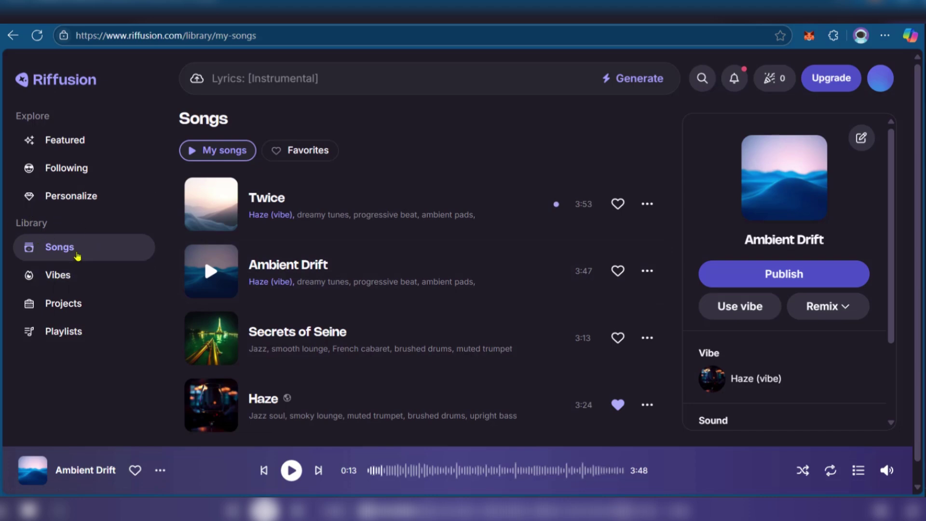
Step: Browse the vibes list, start a new vibe, and review the upgrade pricing plans
{"action": "left_click", "coordinate": [76, 280]}
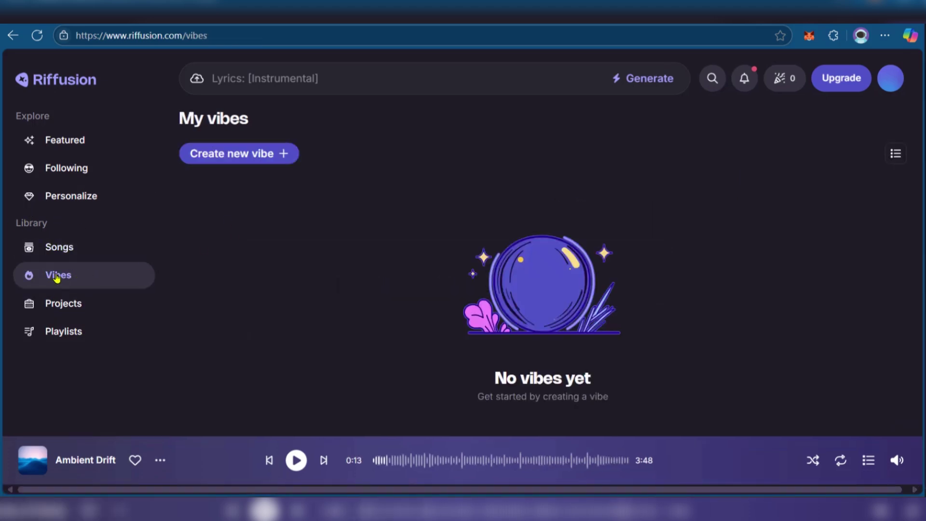
{"action": "left_click", "coordinate": [244, 156]}
{"action": "left_click", "coordinate": [577, 438]}
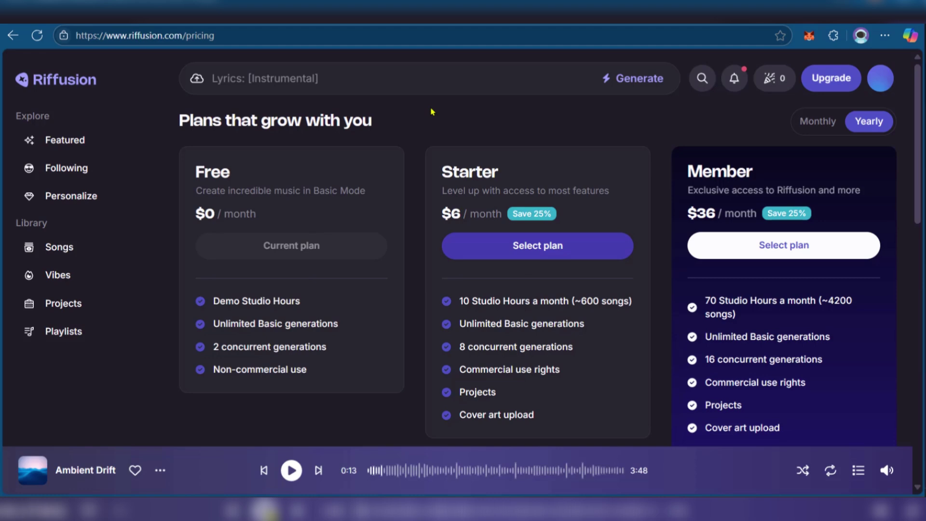
{"action": "scroll", "coordinate": [621, 193], "scroll_direction": "down", "scroll_amount": 1}
{"action": "scroll", "coordinate": [621, 193], "scroll_direction": "down", "scroll_amount": 2}
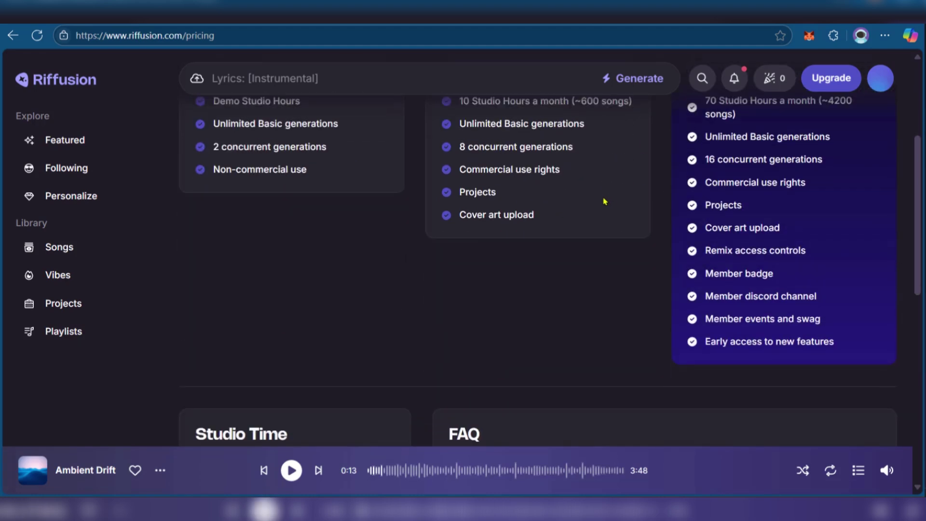
{"action": "scroll", "coordinate": [605, 201], "scroll_direction": "up", "scroll_amount": 3}
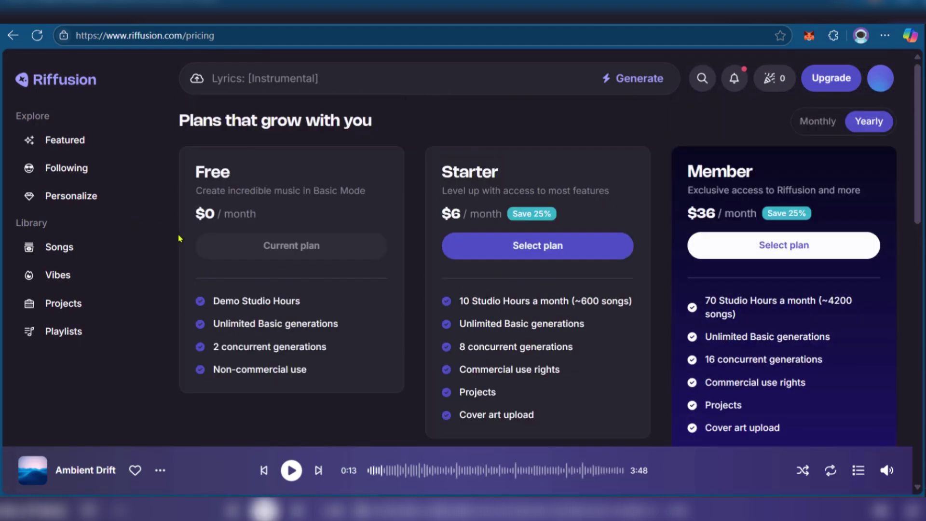
Step: Check the Projects, Playlists and Following pages, ending on Personalize
{"action": "left_click", "coordinate": [61, 308]}
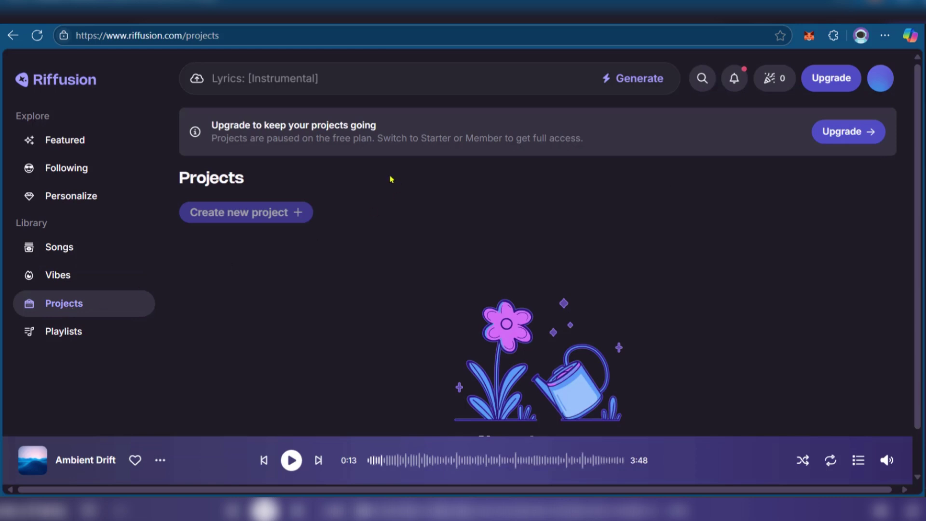
{"action": "left_click", "coordinate": [63, 333]}
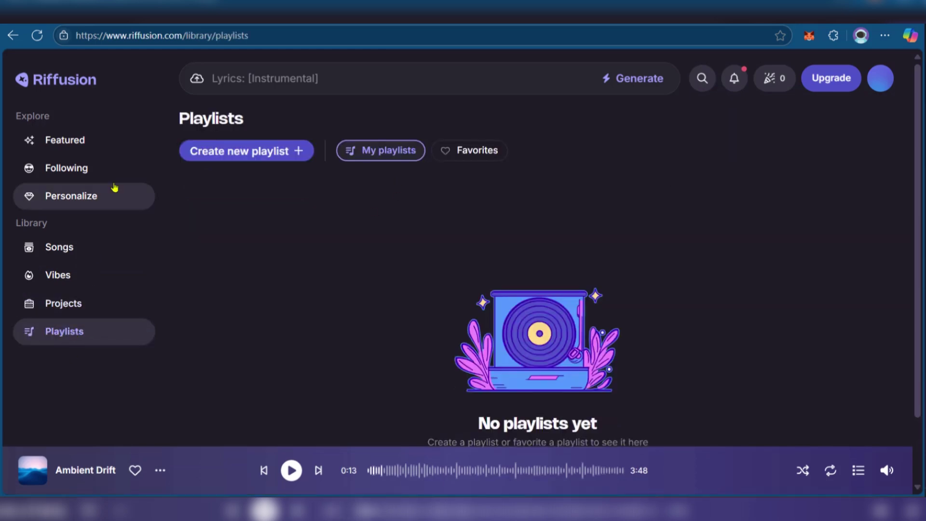
{"action": "left_click", "coordinate": [68, 168]}
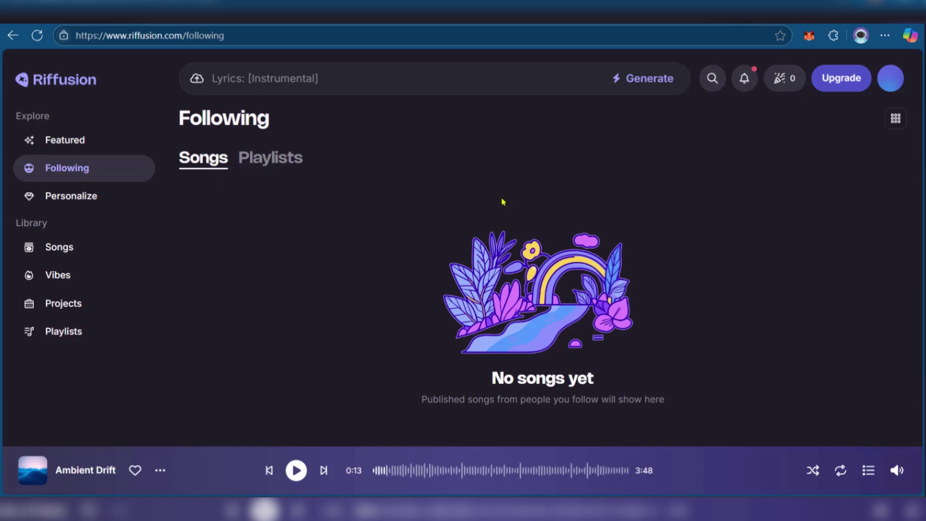
{"action": "left_click", "coordinate": [121, 195]}
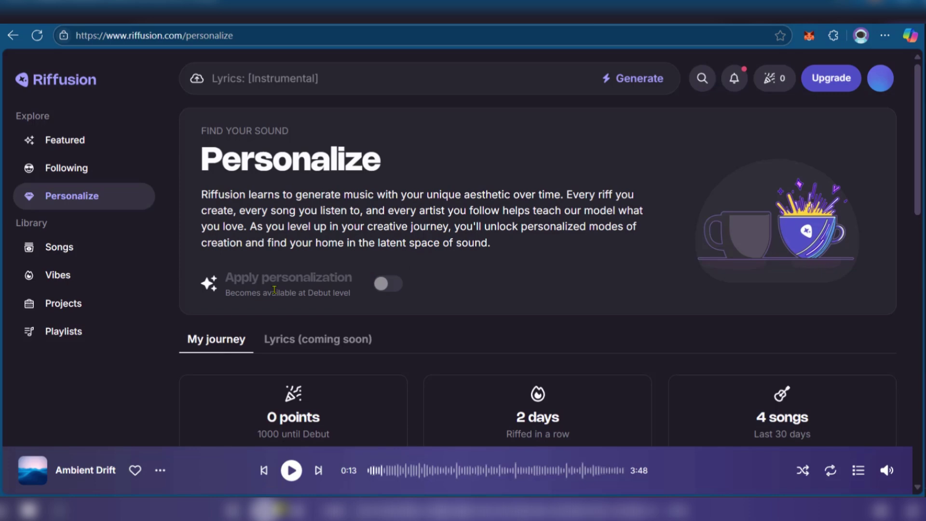
{"action": "scroll", "coordinate": [367, 290], "scroll_direction": "down", "scroll_amount": 3}
{"action": "scroll", "coordinate": [290, 327], "scroll_direction": "up", "scroll_amount": 2}
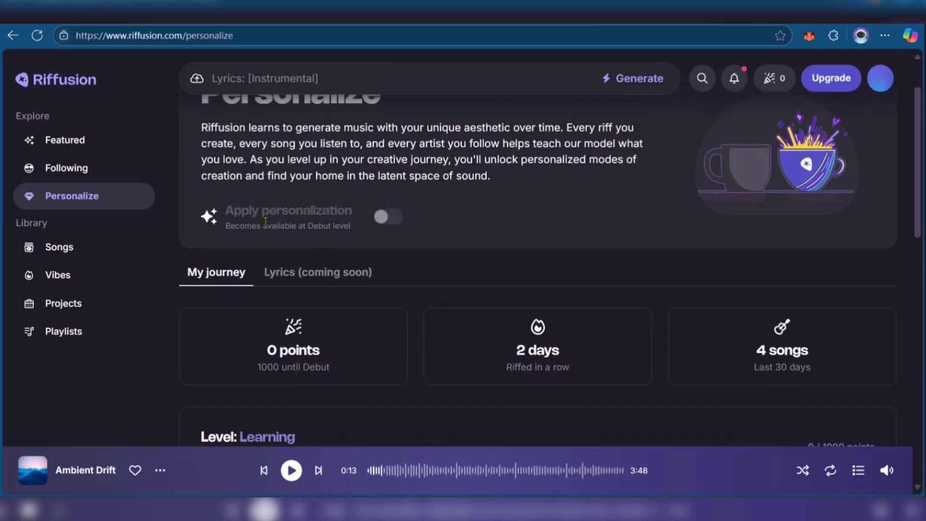
{"action": "scroll", "coordinate": [307, 336], "scroll_direction": "down", "scroll_amount": 3}
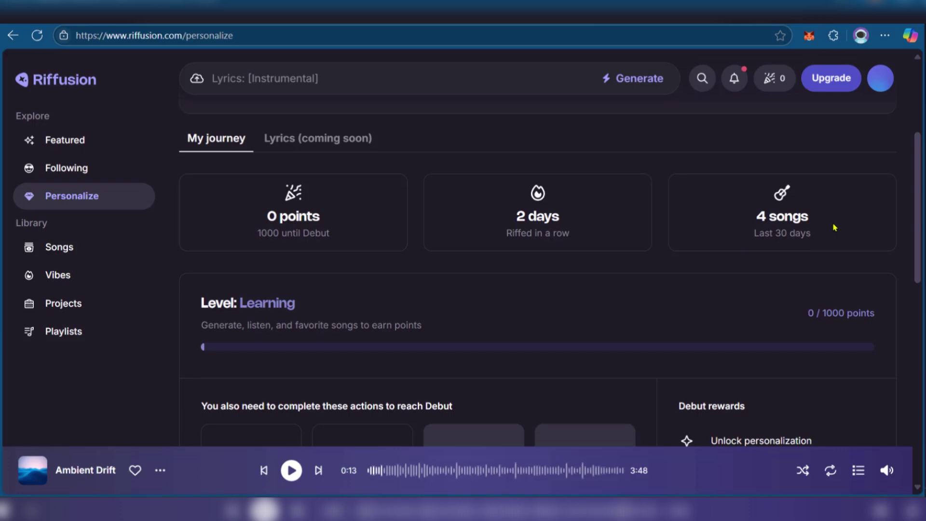
{"action": "scroll", "coordinate": [203, 133], "scroll_direction": "down", "scroll_amount": 5}
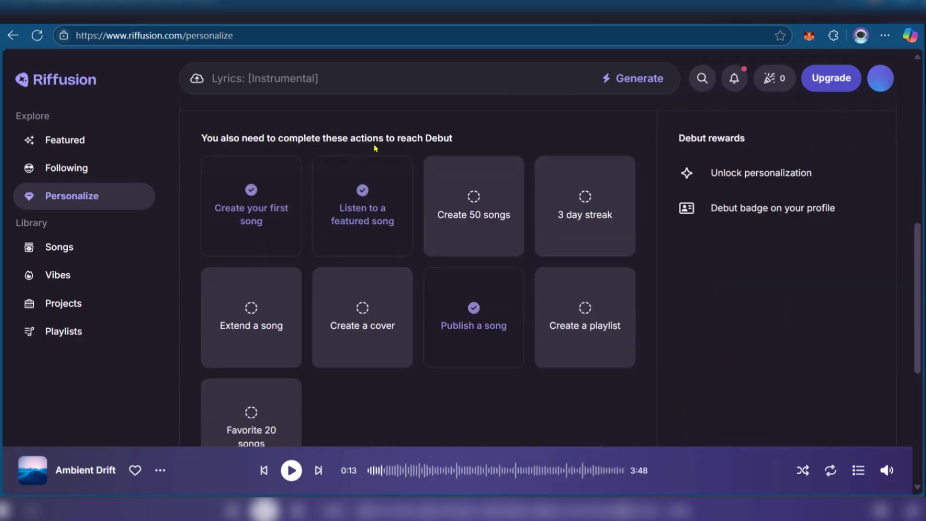
{"action": "scroll", "coordinate": [399, 206], "scroll_direction": "down", "scroll_amount": 6}
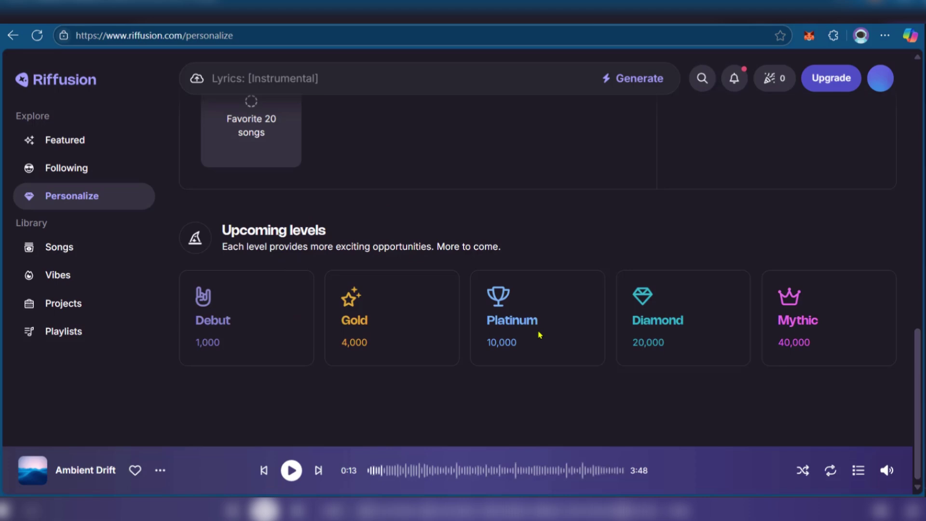
{"action": "scroll", "coordinate": [341, 235], "scroll_direction": "up", "scroll_amount": 6}
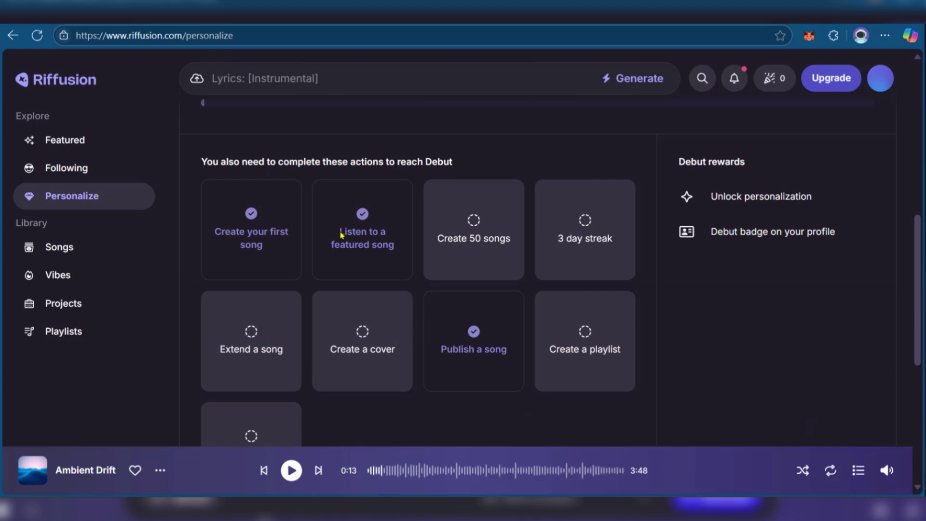
{"action": "scroll", "coordinate": [320, 238], "scroll_direction": "down", "scroll_amount": 1}
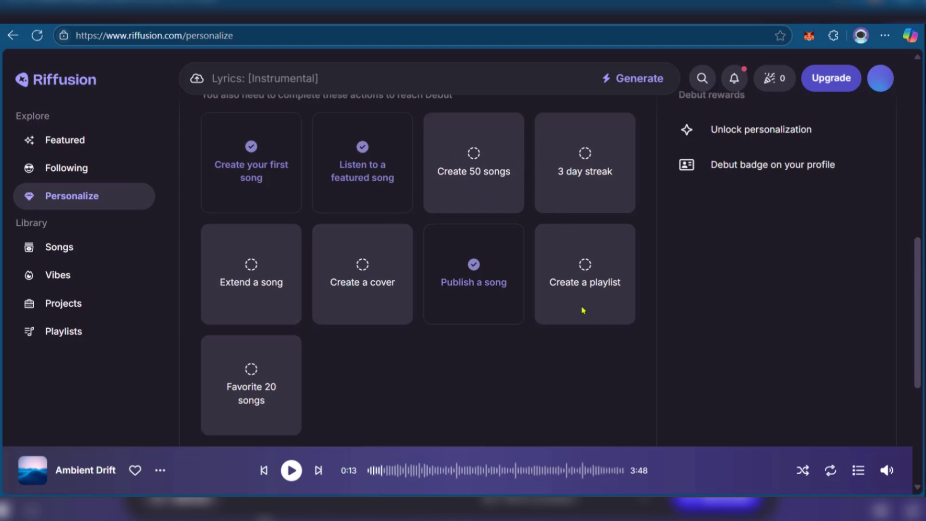
{"action": "scroll", "coordinate": [284, 344], "scroll_direction": "up", "scroll_amount": 4}
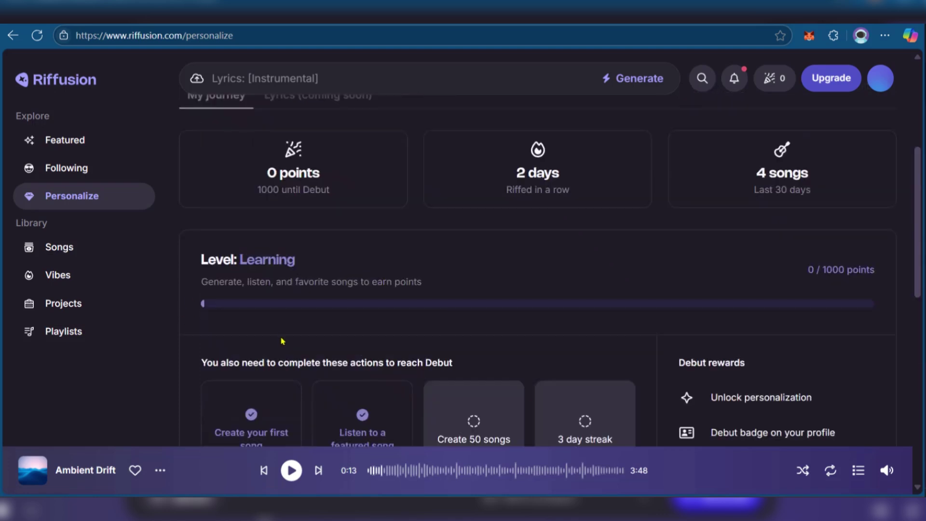
{"action": "scroll", "coordinate": [282, 341], "scroll_direction": "down", "scroll_amount": 6}
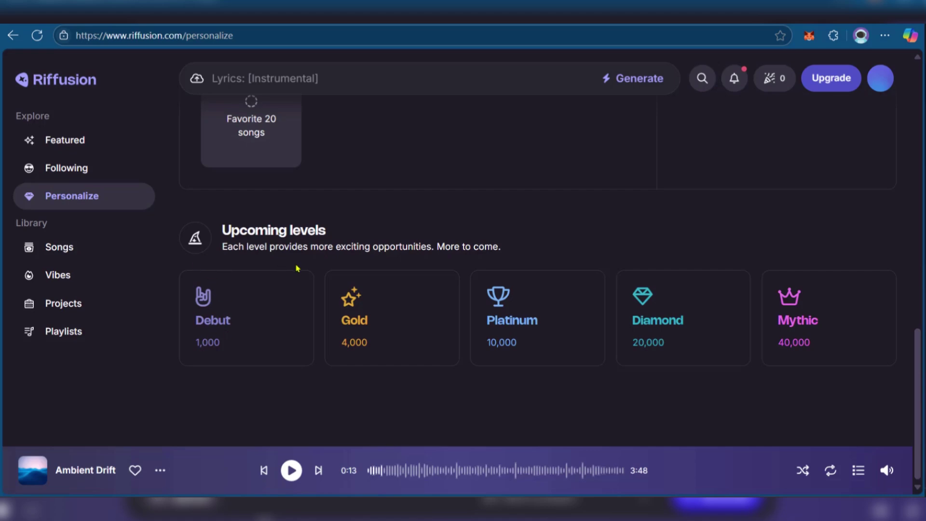
{"action": "scroll", "coordinate": [296, 266], "scroll_direction": "up", "scroll_amount": 5}
{"action": "scroll", "coordinate": [289, 275], "scroll_direction": "down", "scroll_amount": 2}
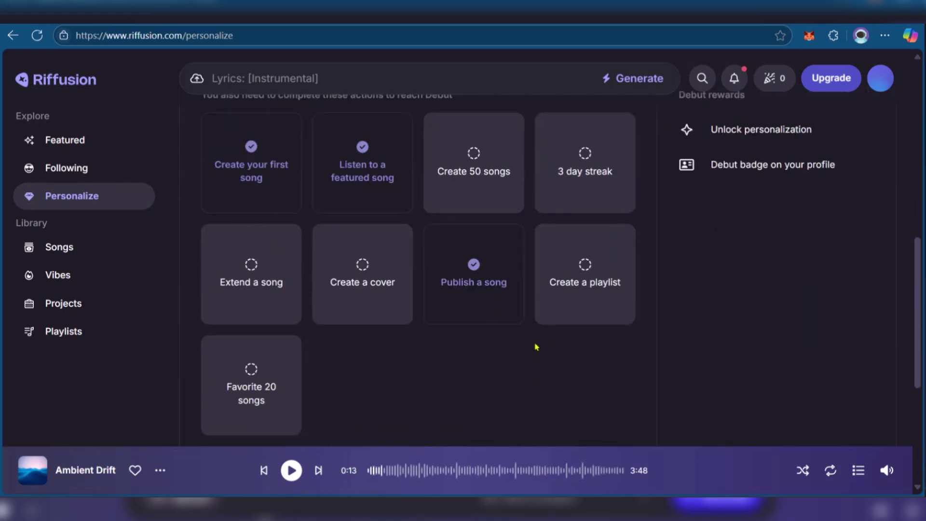
{"action": "scroll", "coordinate": [347, 232], "scroll_direction": "up", "scroll_amount": 6}
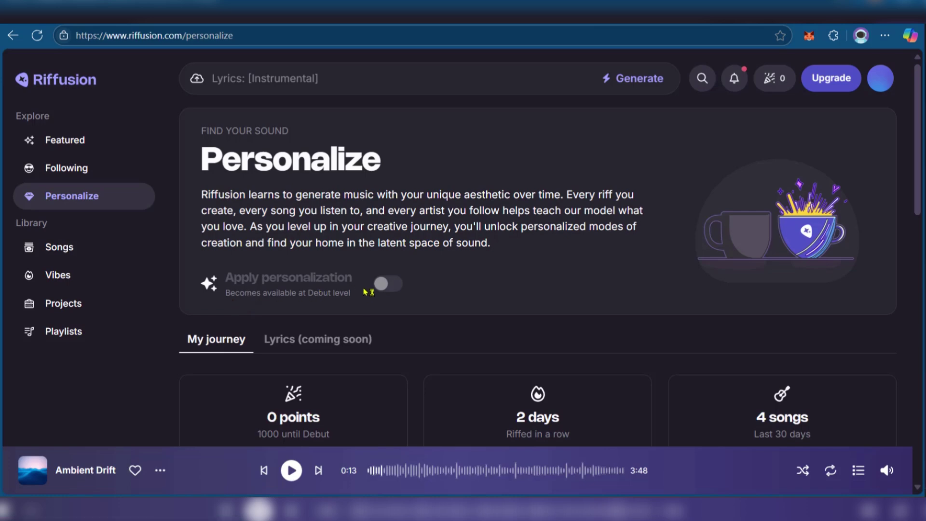
{"action": "scroll", "coordinate": [538, 220], "scroll_direction": "down", "scroll_amount": 10}
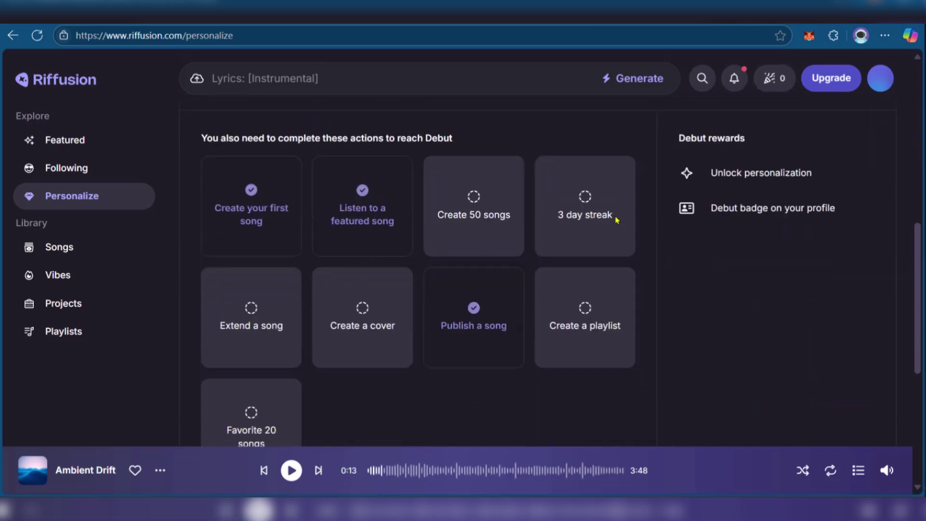
{"action": "scroll", "coordinate": [395, 313], "scroll_direction": "down", "scroll_amount": 6}
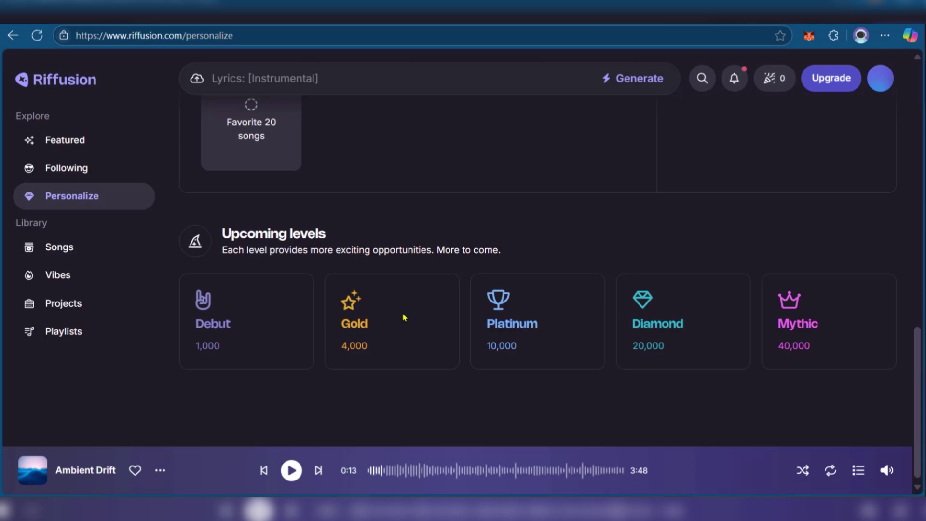
{"action": "scroll", "coordinate": [404, 309], "scroll_direction": "up", "scroll_amount": 10}
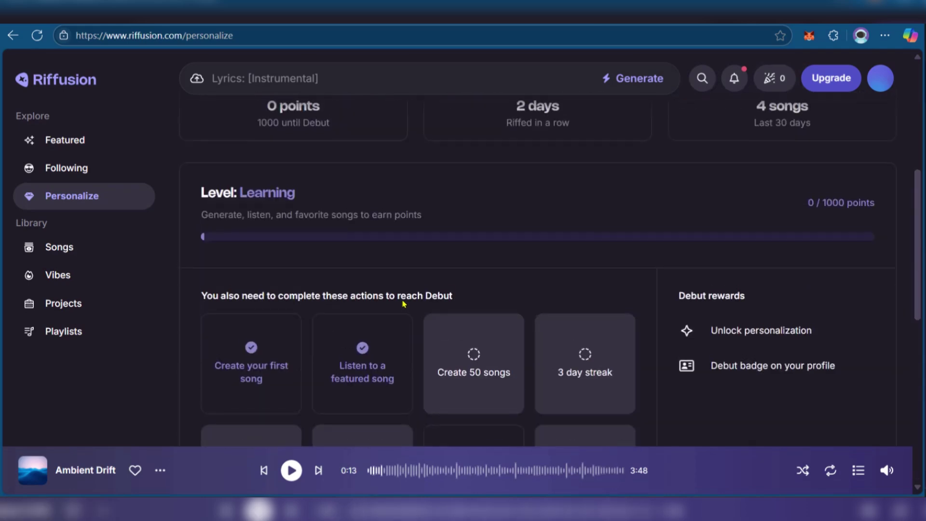